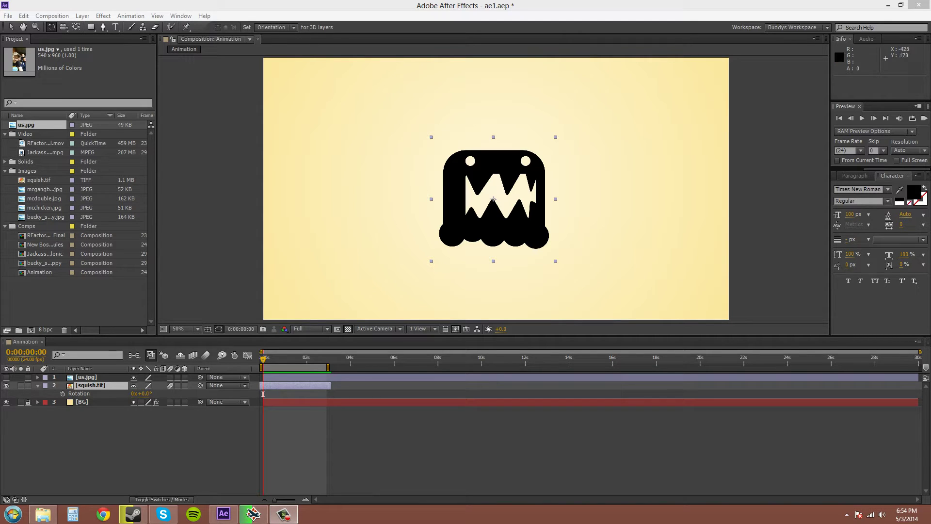
- Activate the Selection tool and display only the Rotation property of the squish.tif layer in the timeline
click(11, 27)
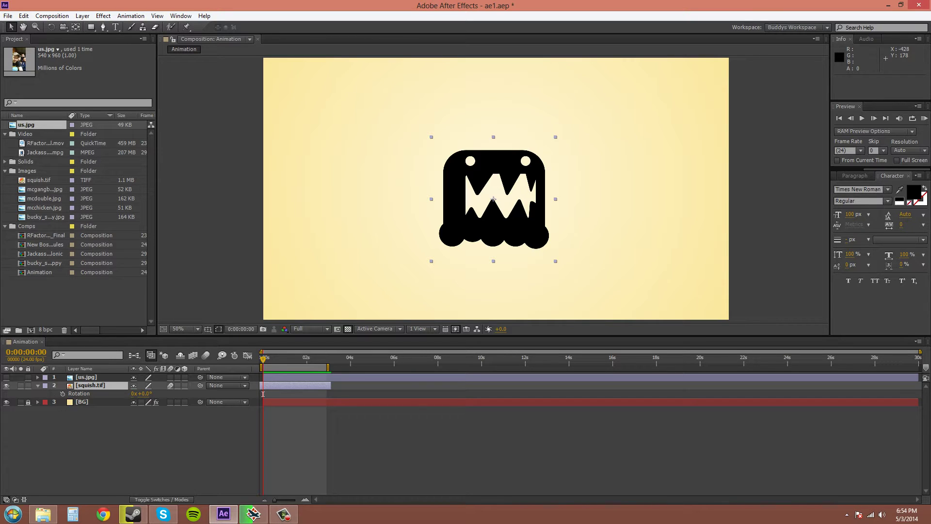
key(r)
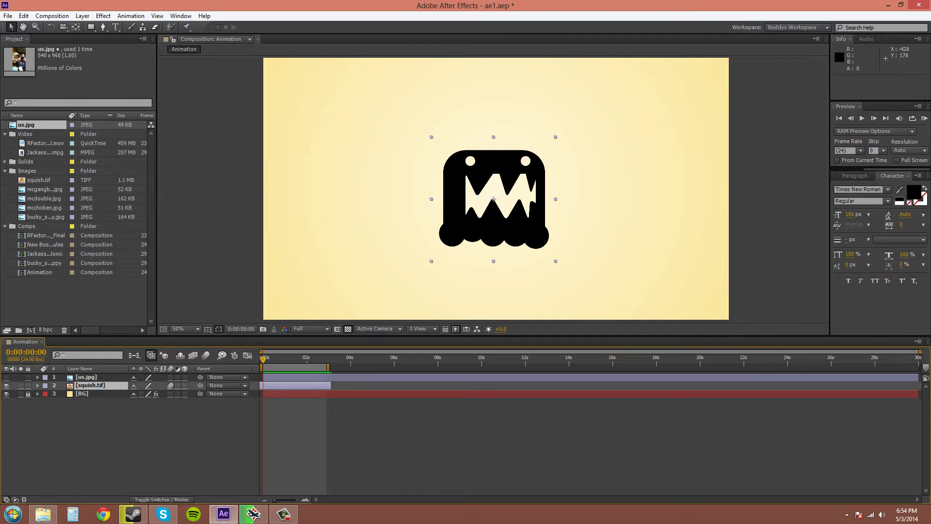
key(ctrl+grave)
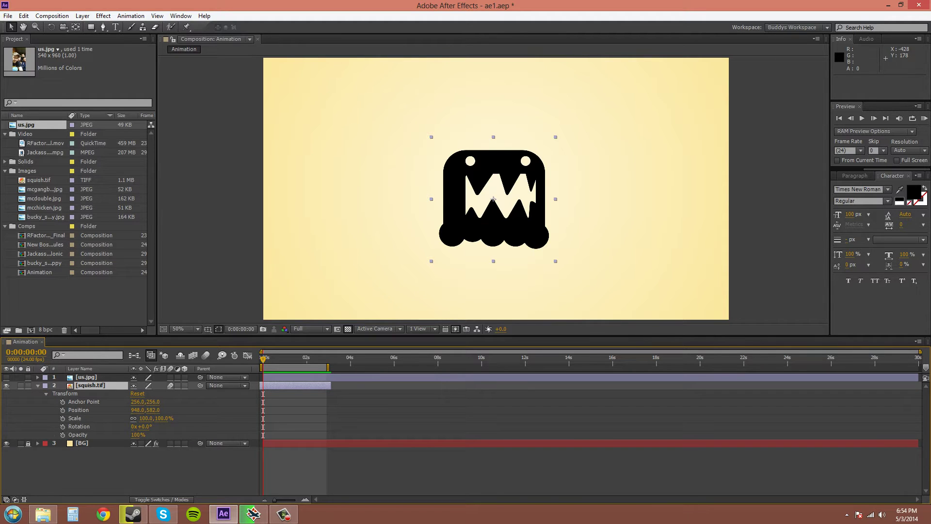
key(p)
key(F2)
click(90, 385)
key(p)
key(r)
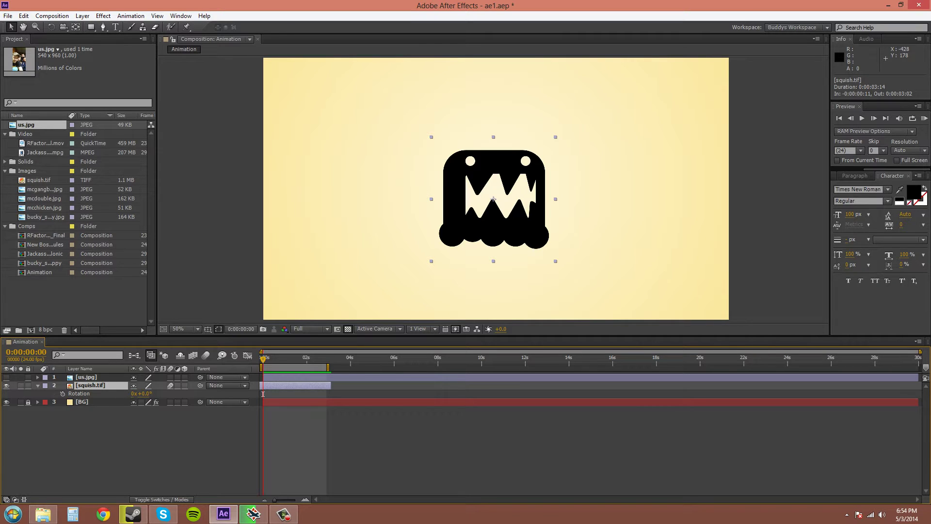
- Set the squish.tif layer's rotation to 90° and deselect the layer
click(145, 393)
key(Return)
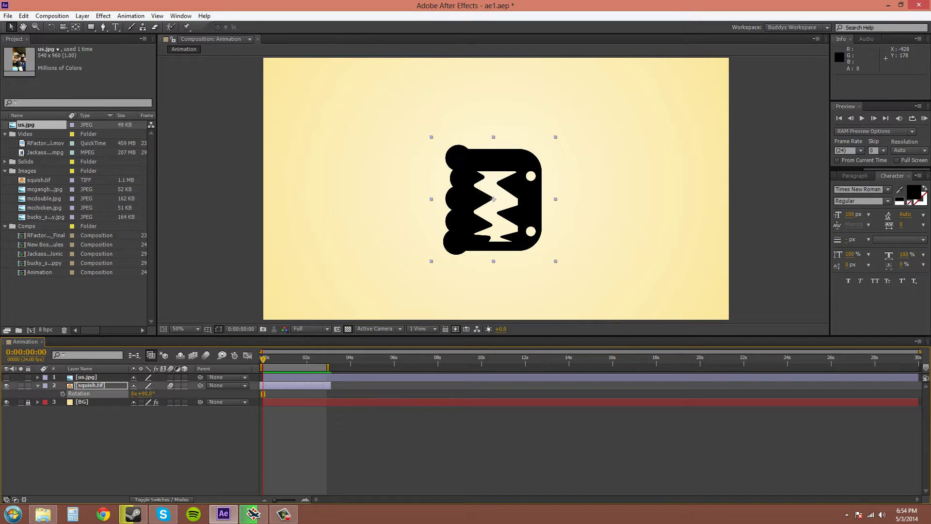
key(ctrl+shift+a)
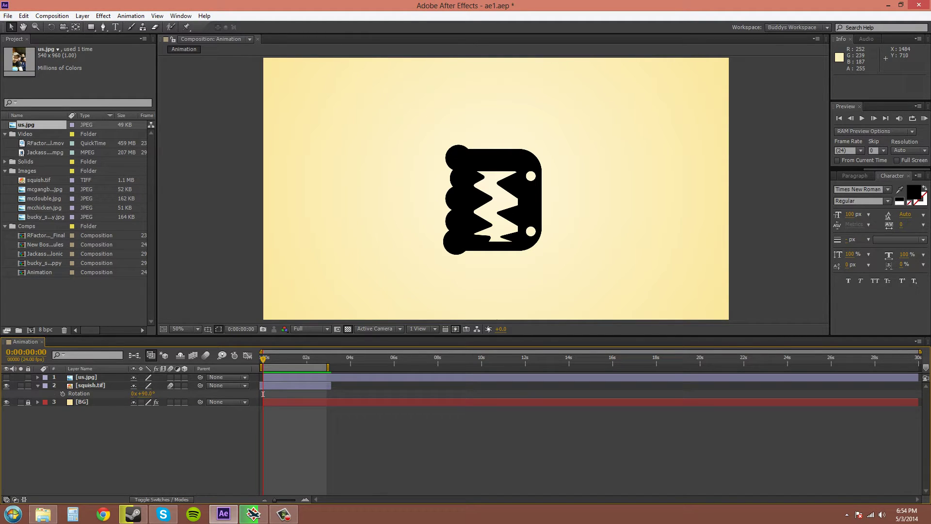
- Spin squish.tif through several revolutions by scrubbing its rotation, and reset the rotation to 0x+0.0°
drag(145, 393, 905, 393)
click(152, 394)
text(0)
key(Return)
click(134, 393)
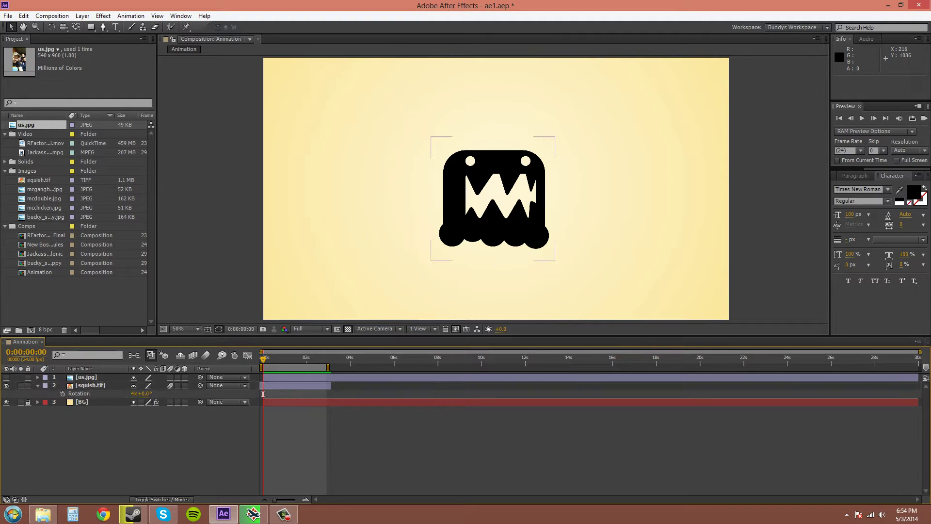
text(0)
key(Return)
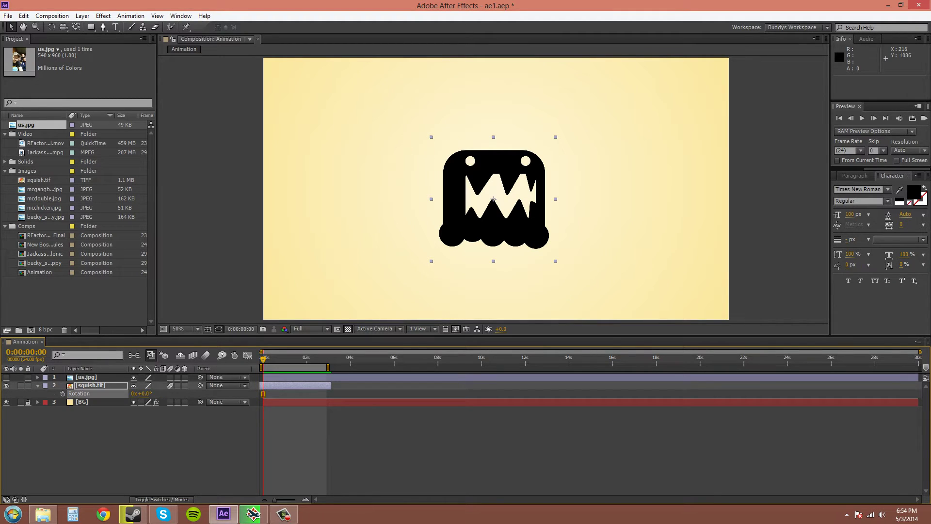
- Scrub the squish.tif layer's rotation past two full revolutions to about 2x+129°
click(263, 394)
click(79, 394)
drag(142, 394, 329, 393)
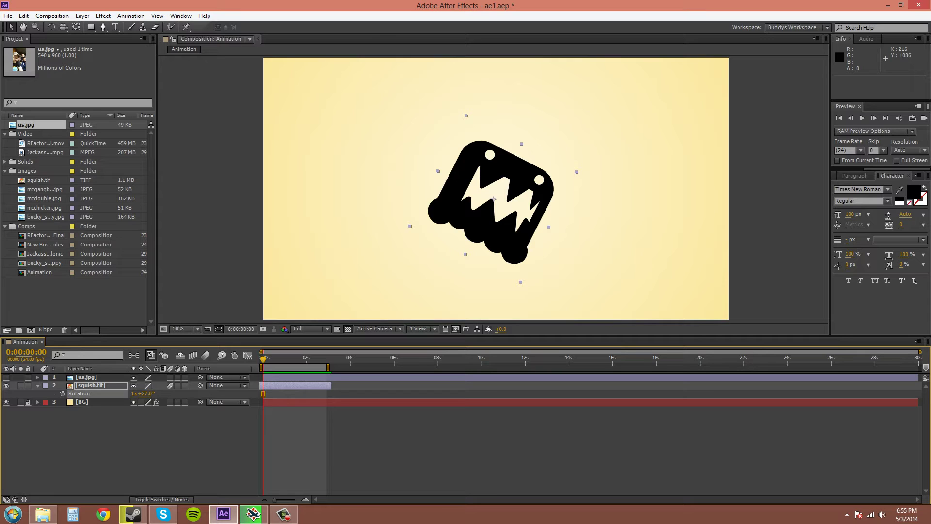
click(133, 394)
key(Return)
mouse_move(145, 394)
mouse_down()
mouse_move(213, 393)
mouse_move(127, 394)
mouse_up()
- Reset both the degrees and the revolutions of the squish.tif layer's rotation to 0
click(146, 393)
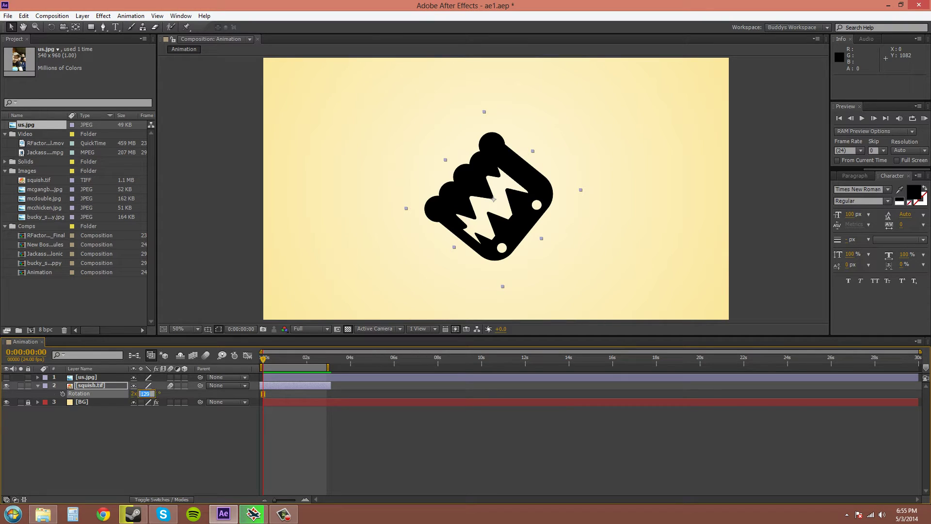
text(0)
key(Return)
click(134, 393)
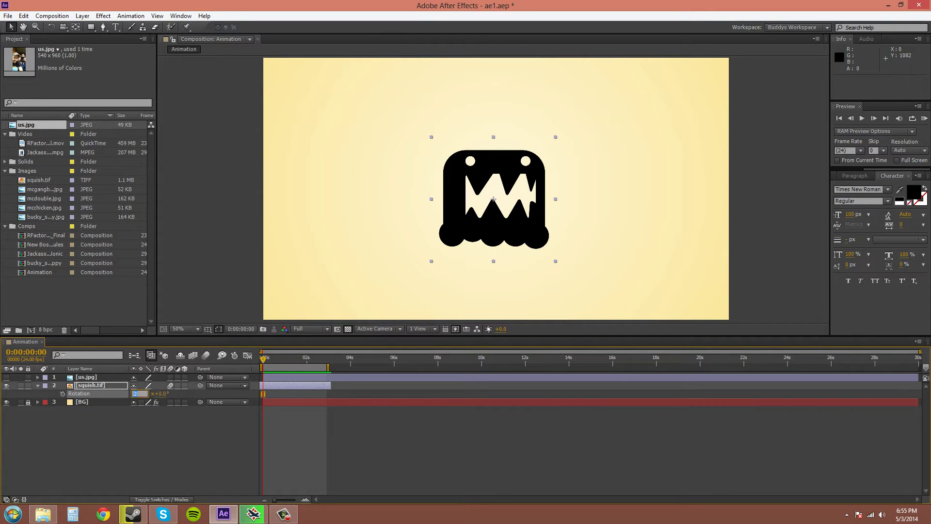
text(0)
key(Return)
- Keyframe squish.tif's rotation at 0x+0.0° on the first frame and at 2 revolutions at 0:00:01:21
key(alt+shift+r)
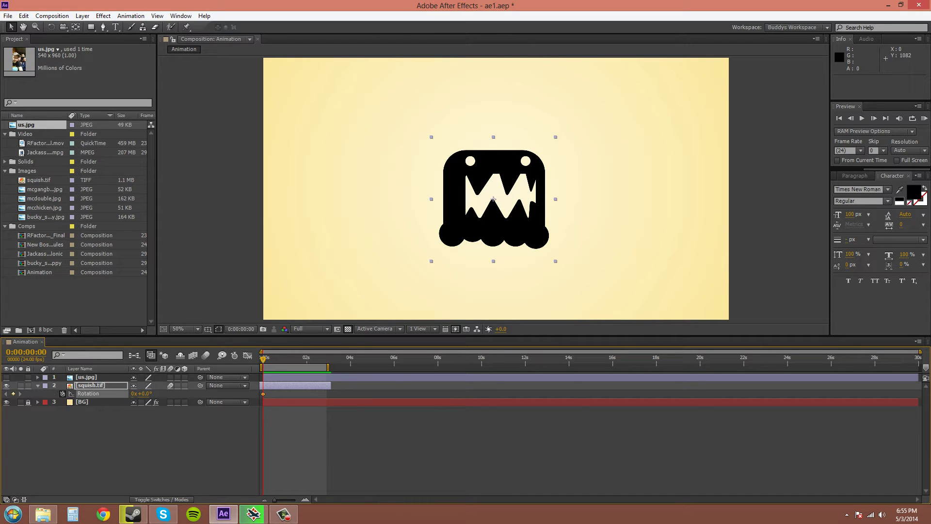
drag(263, 359, 304, 359)
click(134, 393)
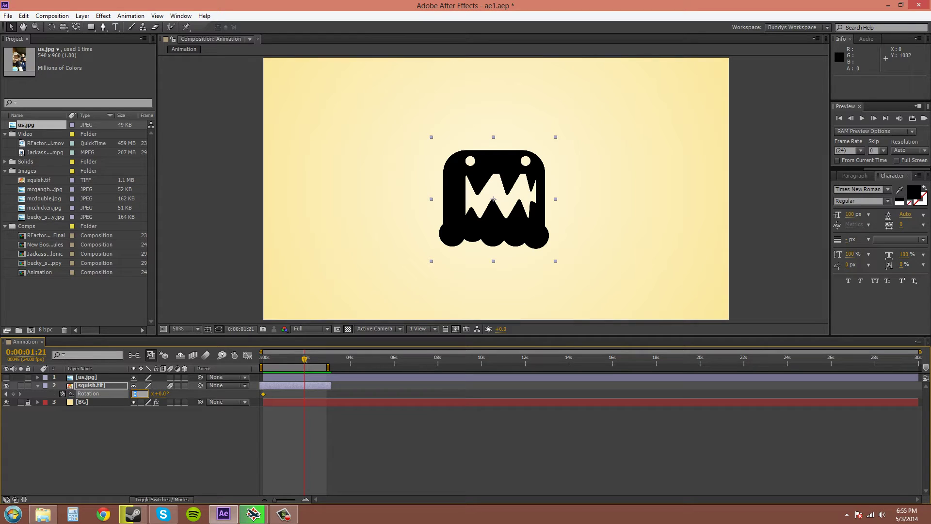
text(2)
key(Return)
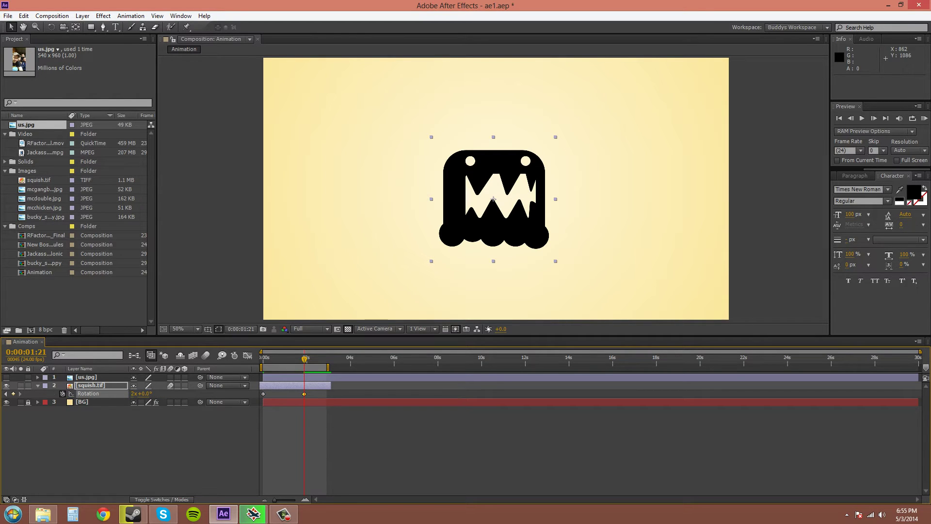
- Preview the two-revolution rotation animation from the start of the composition
key(Home)
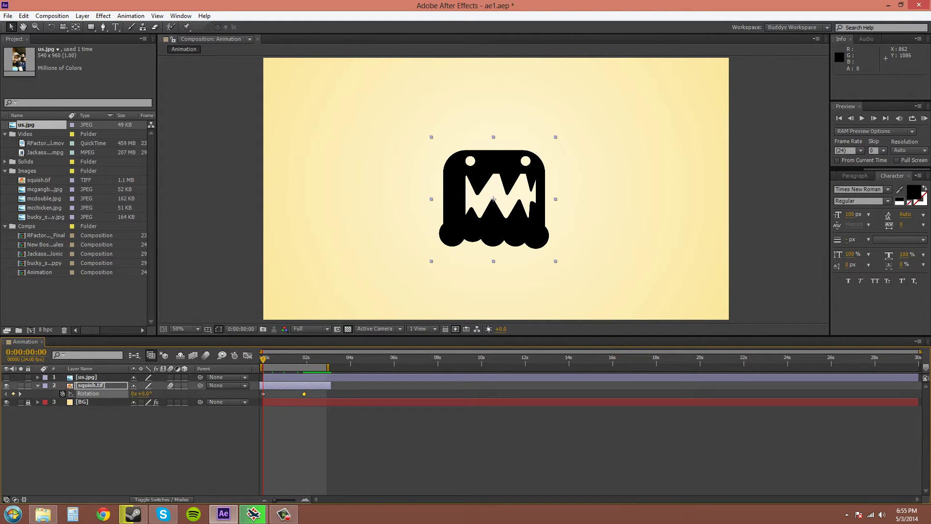
key(space)
key(space)
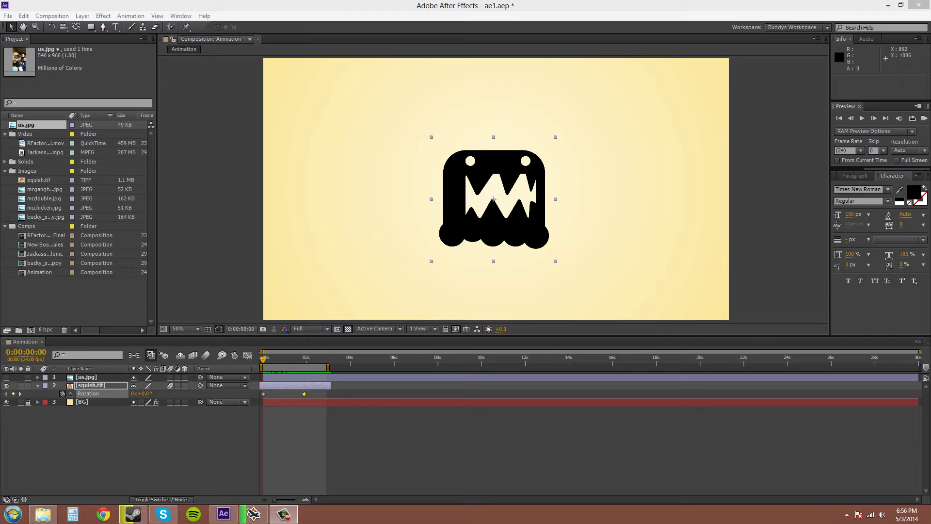
- Scrub the first-frame rotation of squish.tif back and forth through several values, ending at about 224.9°
drag(144, 393, 146, 393)
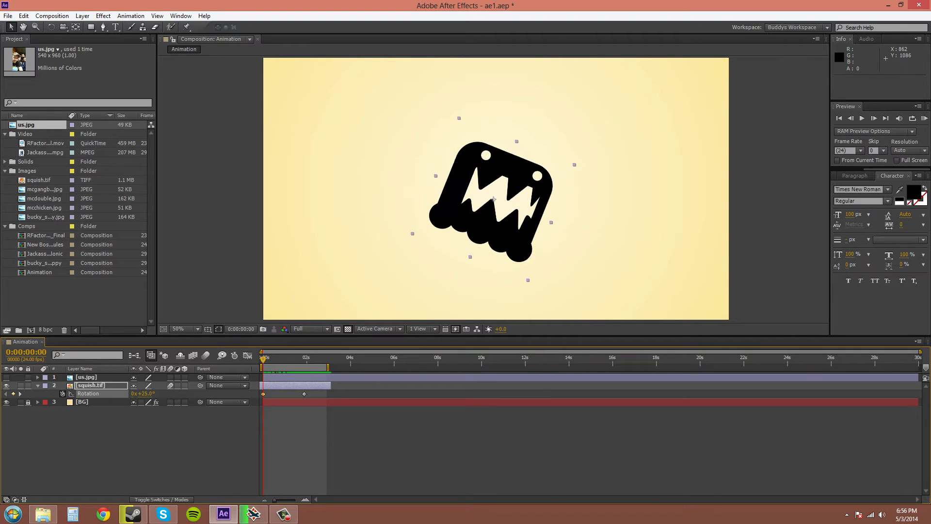
drag(144, 394, 144, 394)
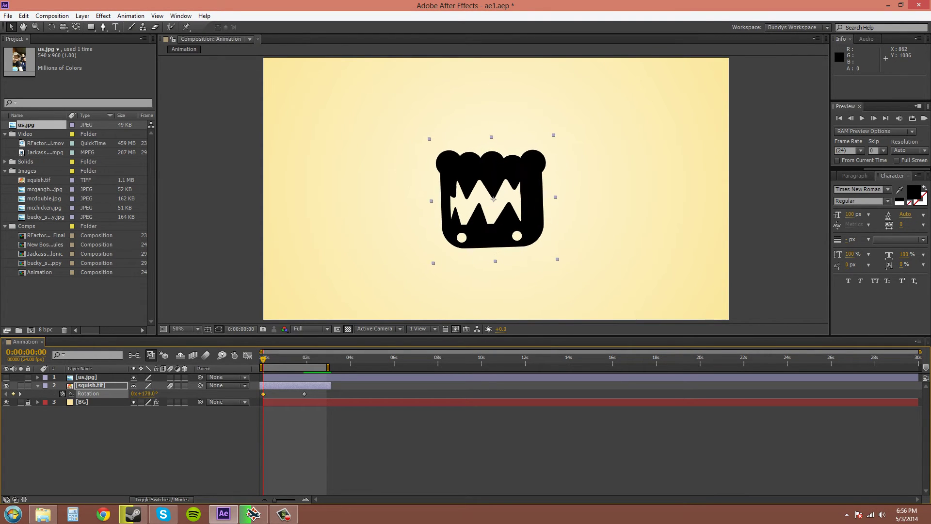
drag(144, 393, 45, 393)
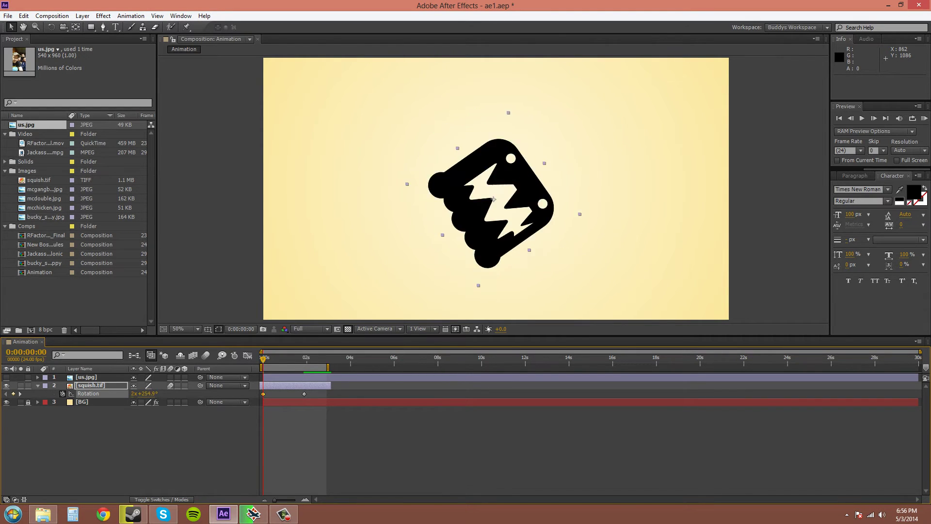
drag(921, 393, 154, 393)
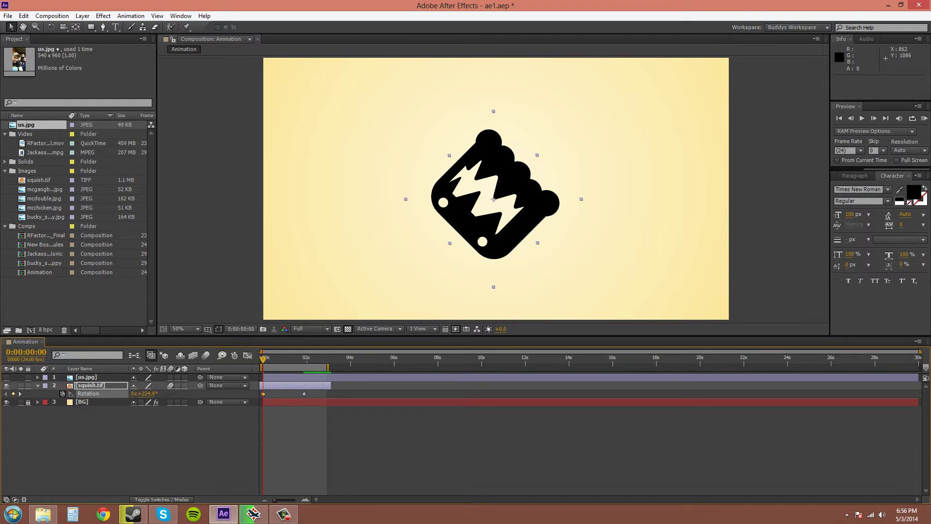
- Remove all rotation keyframes from squish.tif, reset its rotation to 0°, and deselect the layer
click(62, 393)
key(F10)
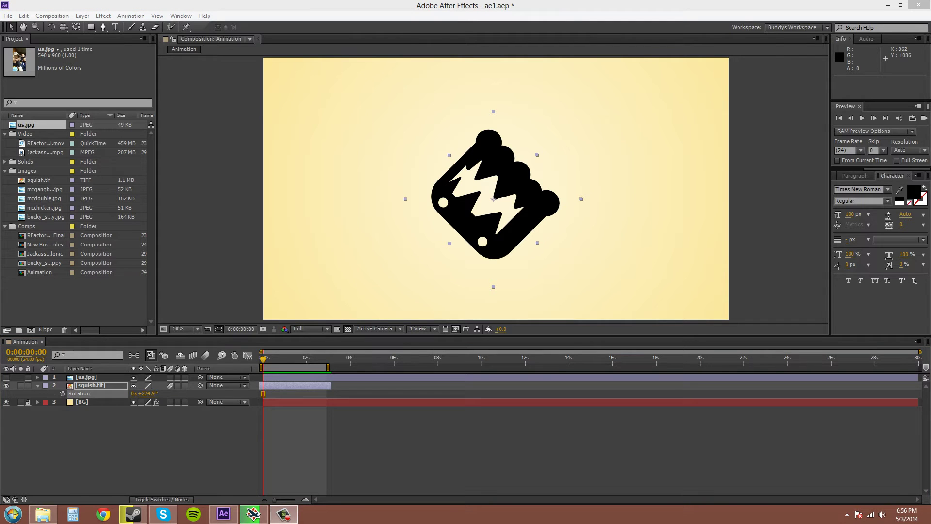
click(147, 393)
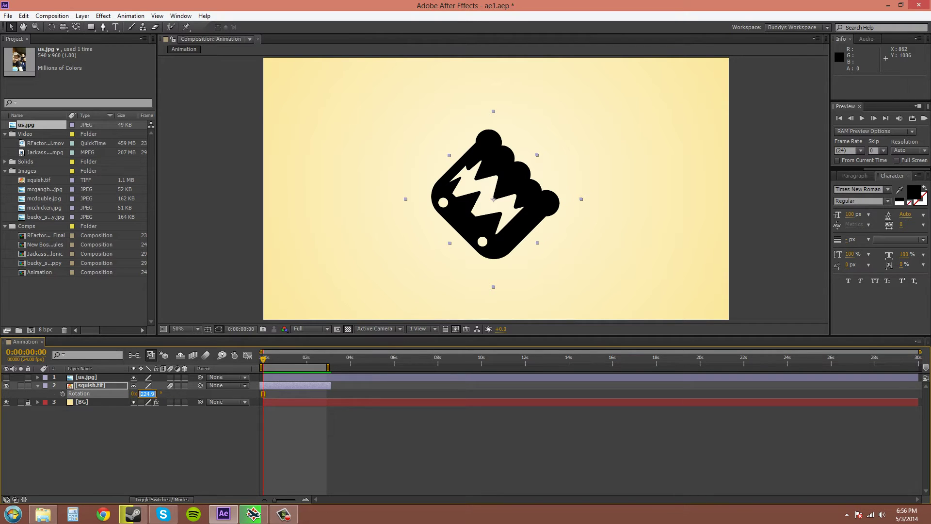
text(0)
key(Return)
click(263, 394)
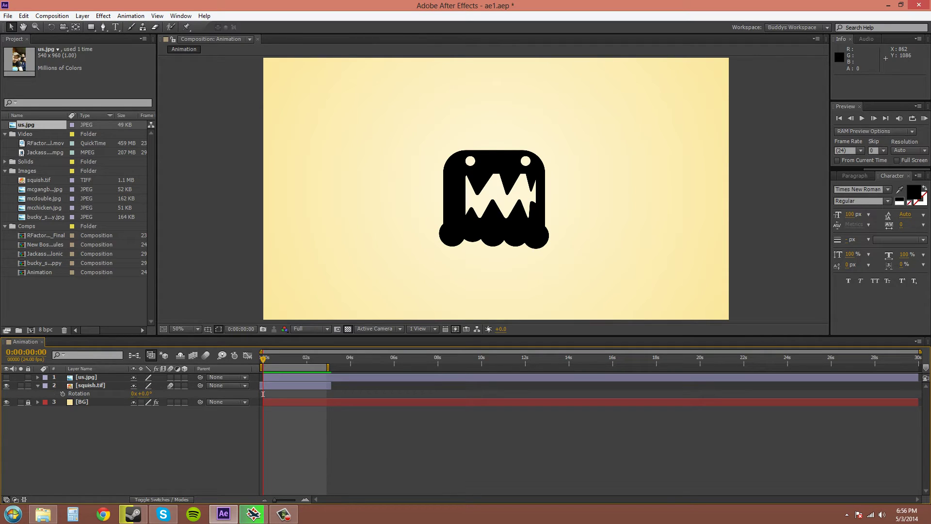
- Allow War Thunder Launcher through the Windows Firewall and minimize the launcher window
key(w)
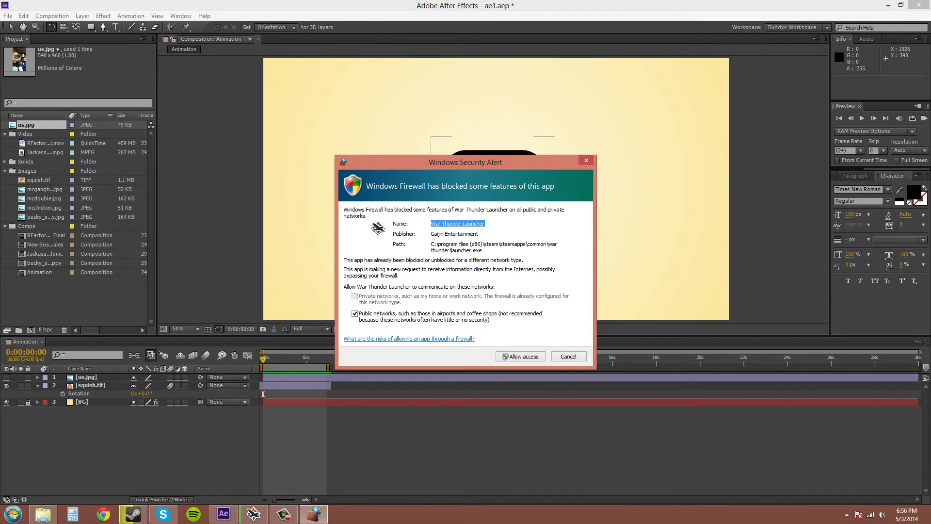
drag(466, 162, 570, 124)
click(624, 318)
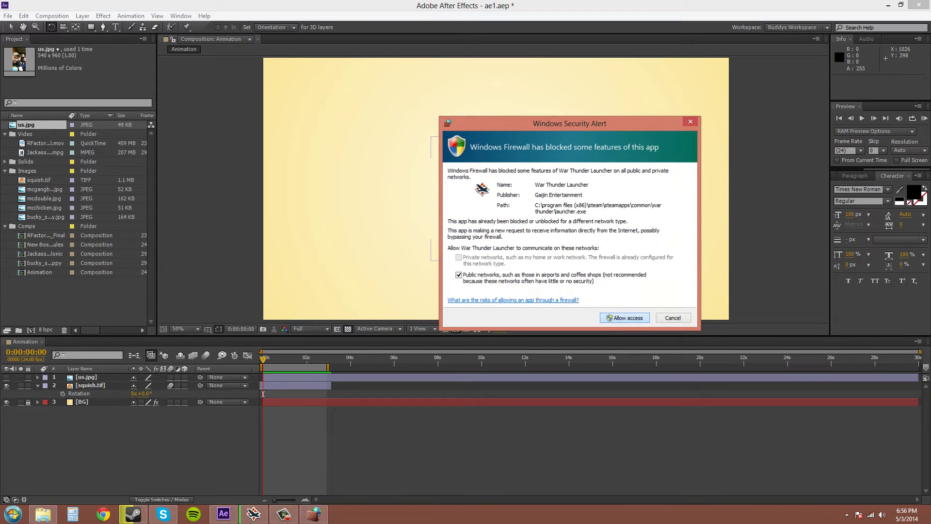
key(Return)
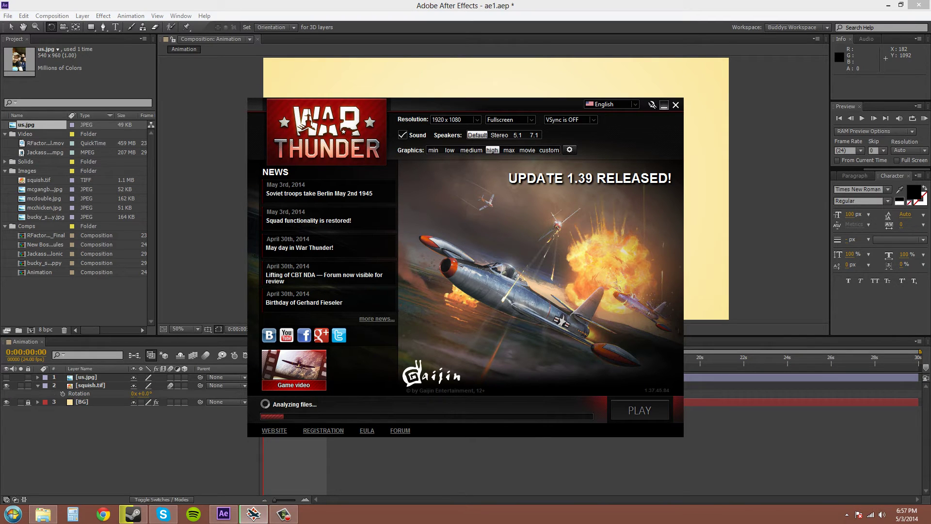
click(664, 105)
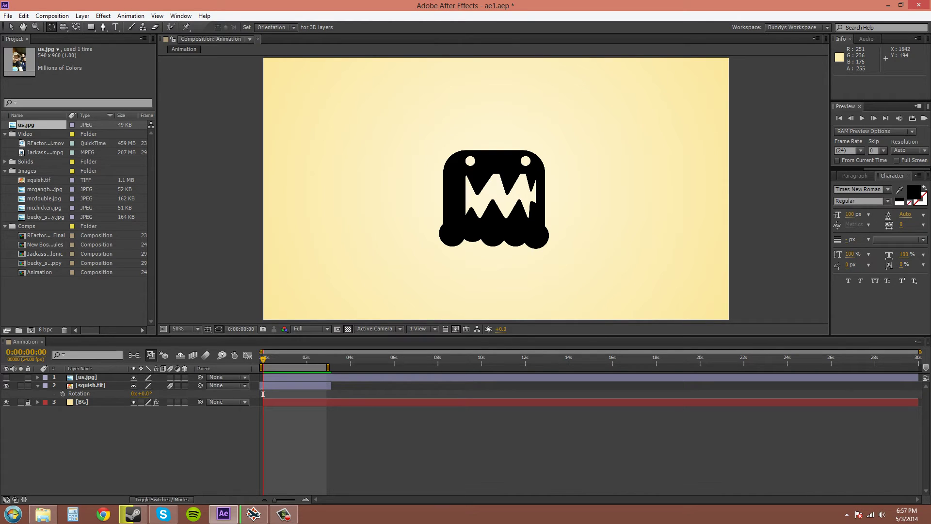
- Rotate squish.tif in the composition view with the Rotation tool to about 116.3°, and on to one full revolution (1x+0.0°)
click(10, 27)
key(w)
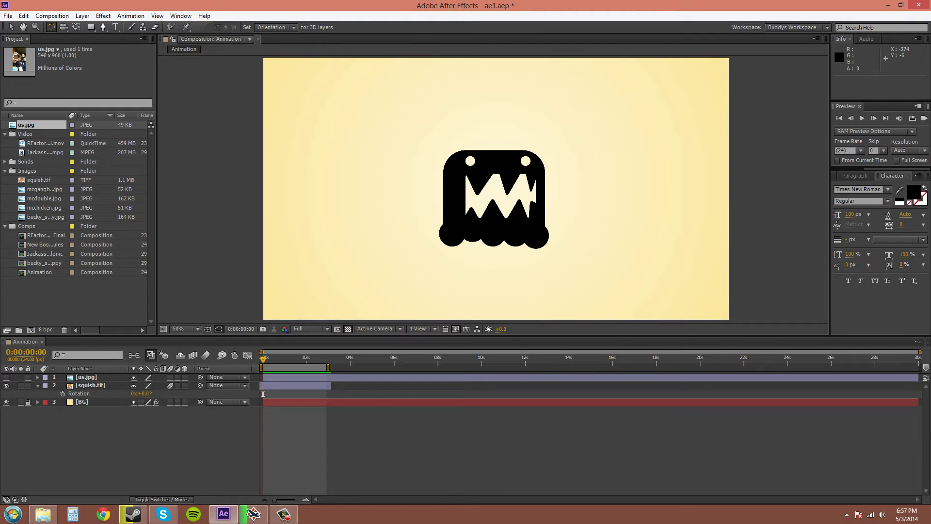
drag(468, 160, 531, 194)
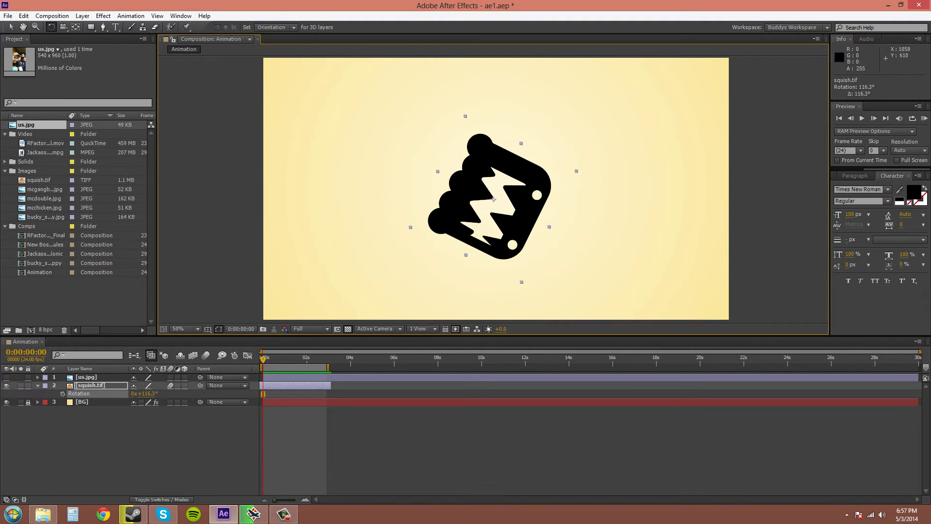
drag(530, 201, 473, 103)
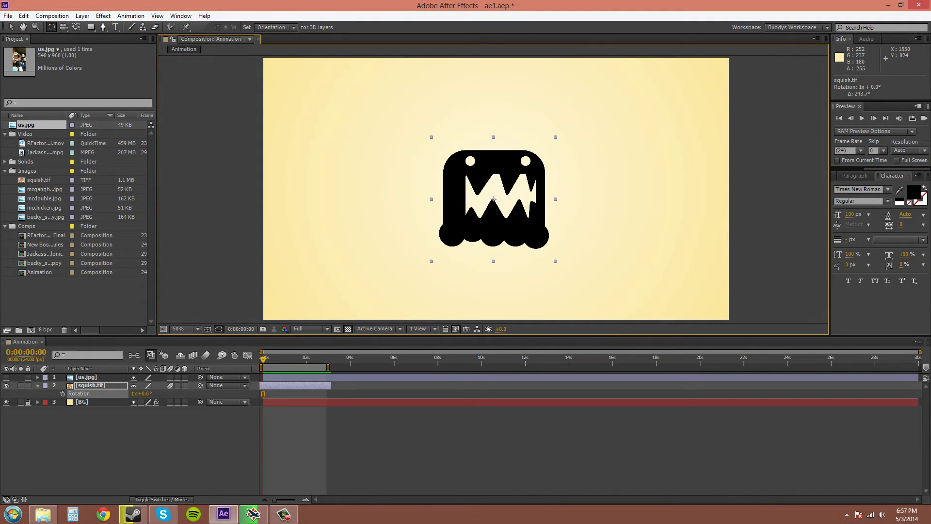
- Switch back and forth between the Selection tool and the Rotation tool
key(v)
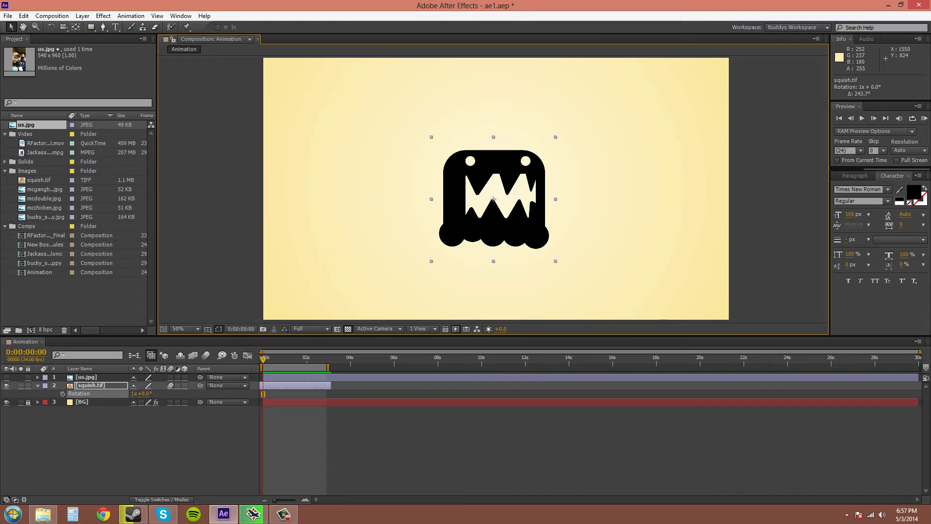
key(w)
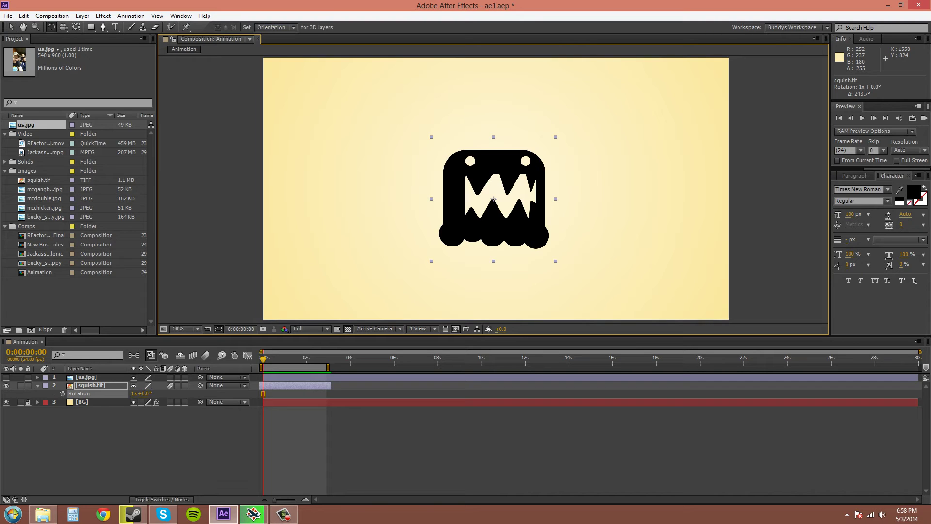
key(v)
key(w)
key(v)
- Try rotating squish.tif to about 322.7° with the Rotation tool, undo the rotation, and return to the Selection tool
key(w)
drag(501, 185, 504, 172)
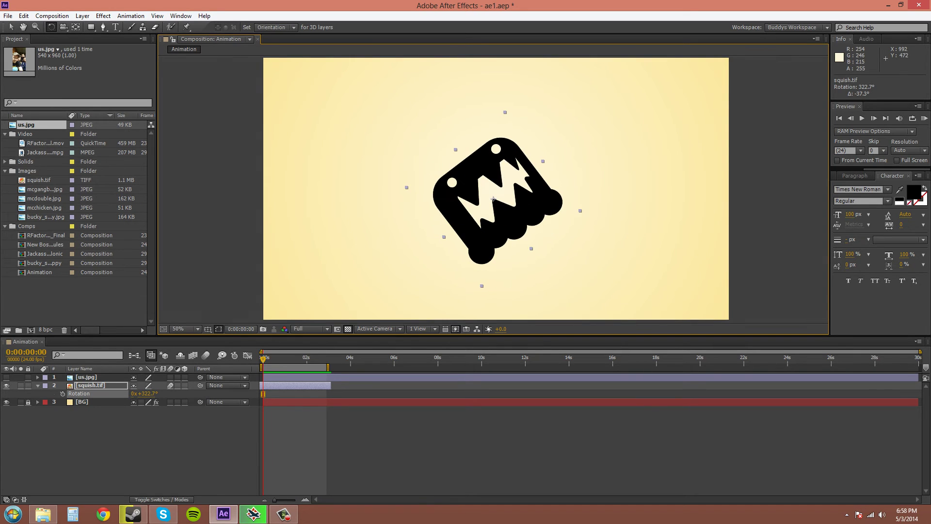
key(ctrl+z)
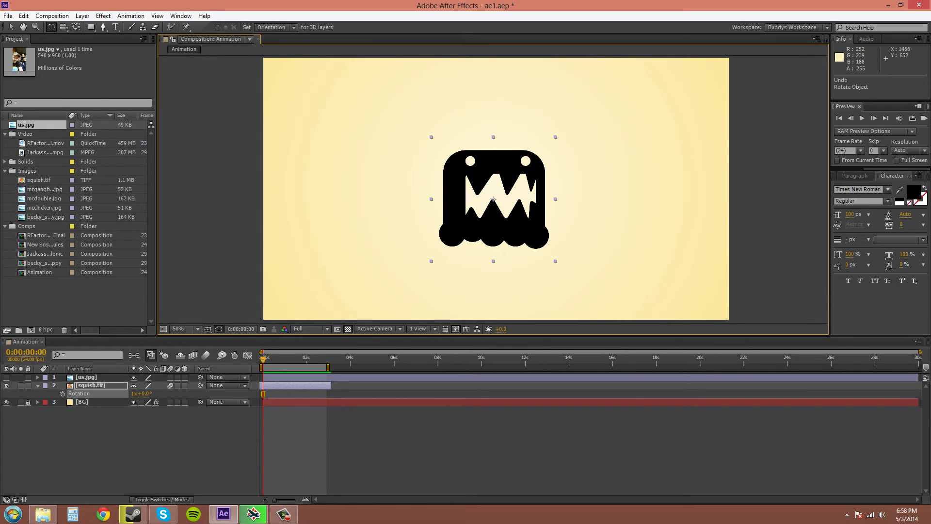
key(v)
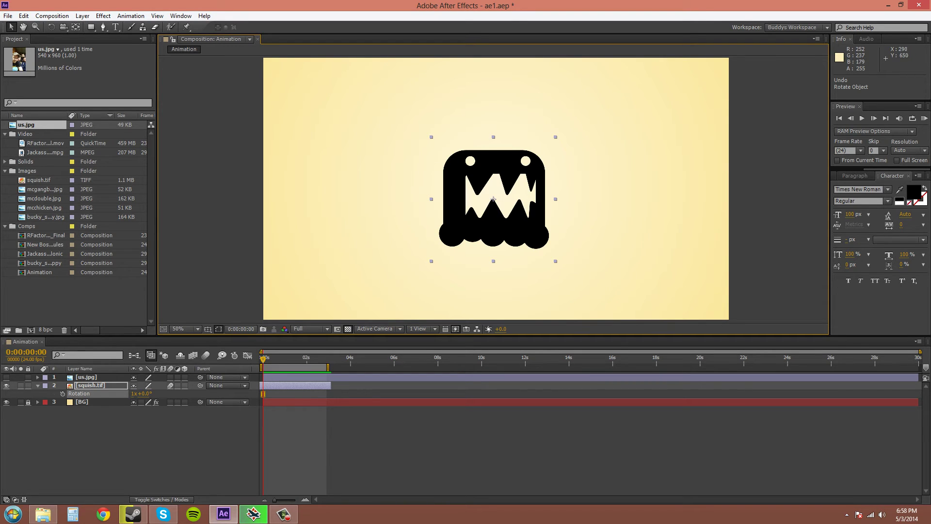
- Rotate squish.tif in the composition view with the Rotation tool to about 331.2° and return to the Selection tool
key(w)
drag(508, 153, 484, 149)
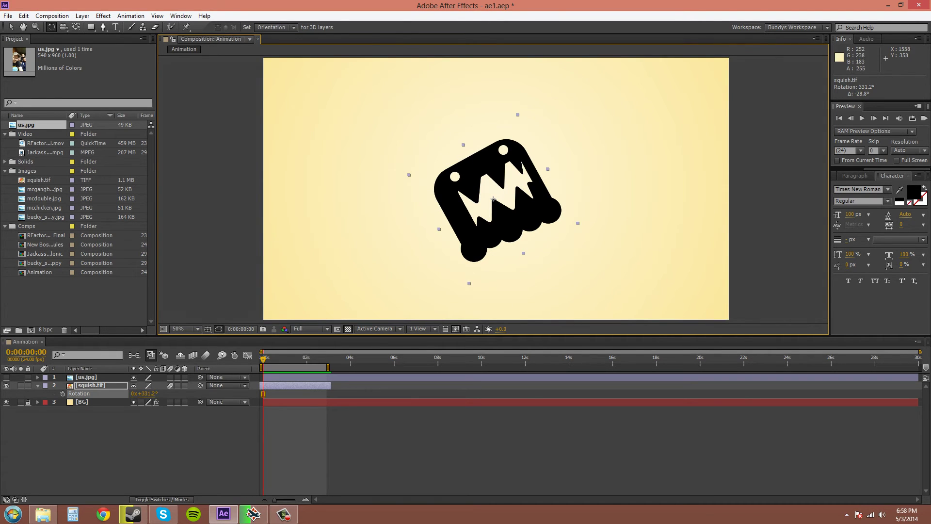
key(v)
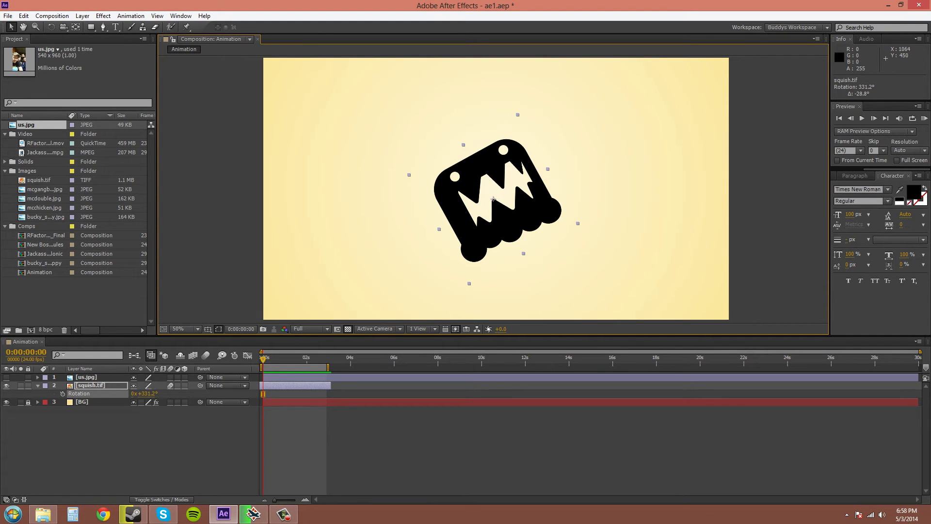
- Try moving squish.tif in the composition view to about position 918, 540 and undo the move
drag(521, 167, 514, 157)
click(514, 157)
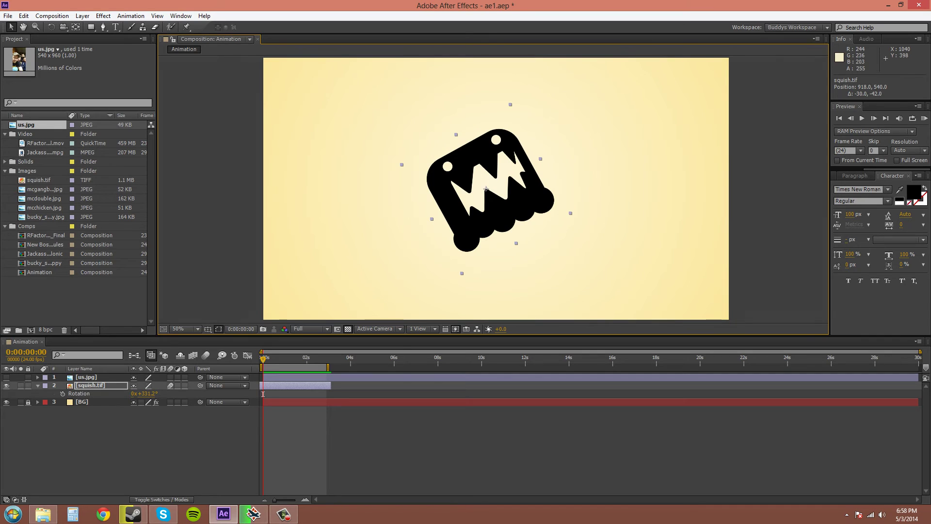
key(ctrl+z)
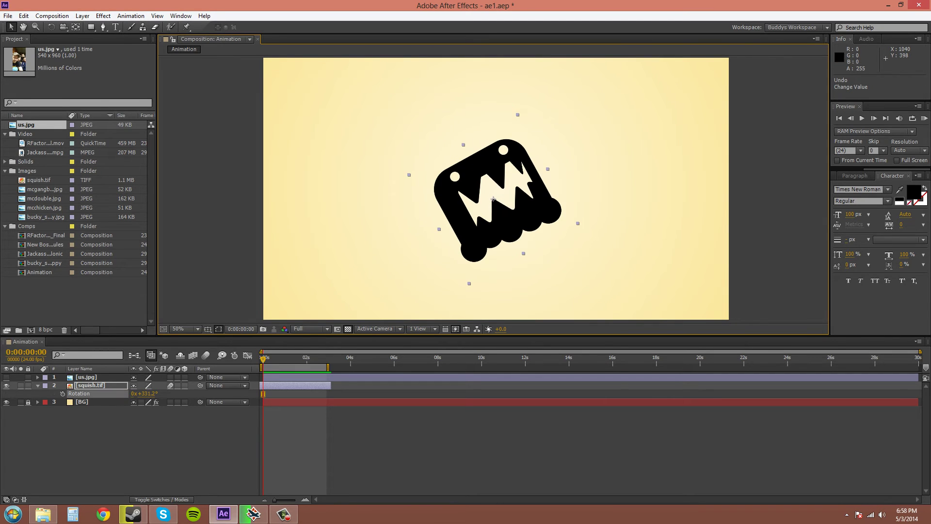
- Set the Rotation of squish.tif to 100° and then to 0°
click(147, 394)
text(100)
key(Return)
click(147, 394)
text(0)
key(Return)
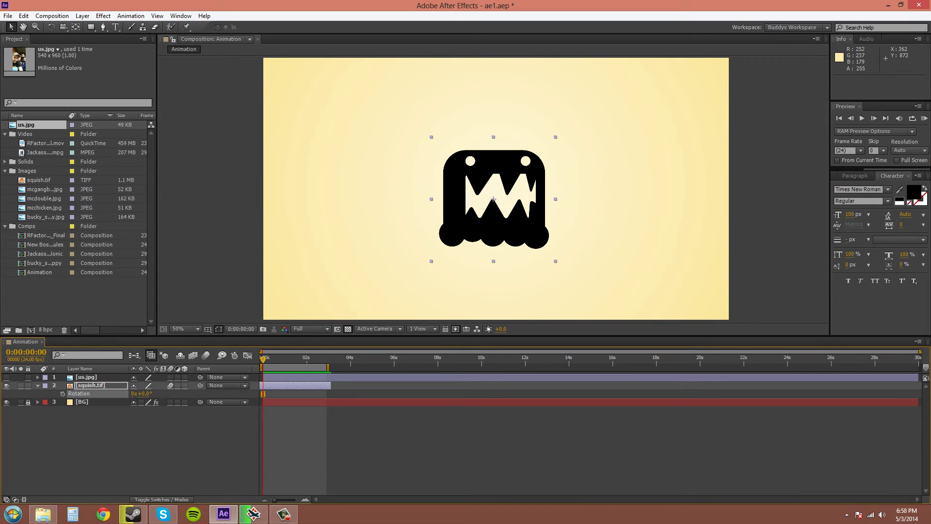
- Switch between the Selection tool and the Rotation tool, leaving the Rotation tool active
key(z)
key(v)
key(w)
key(v)
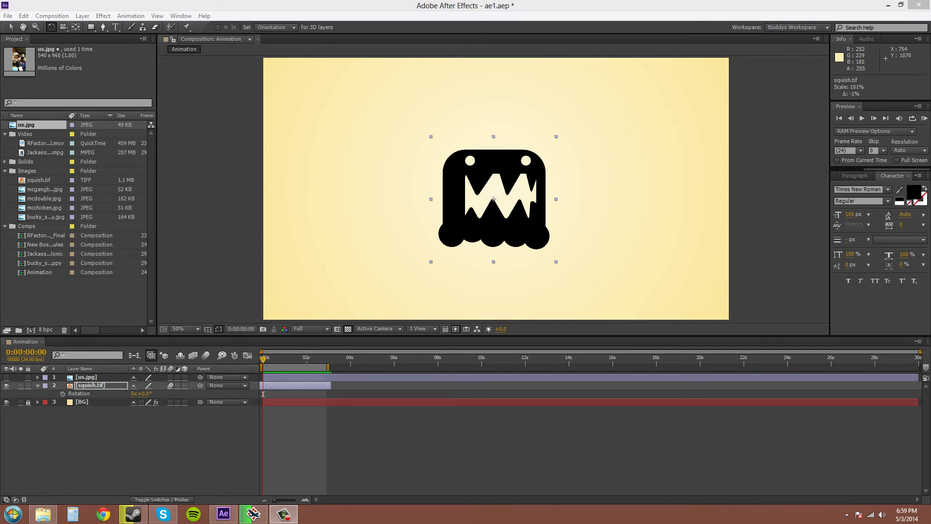
- Select the squish.tif layer and rotate it clockwise in 1° increments to 15°
click(263, 394)
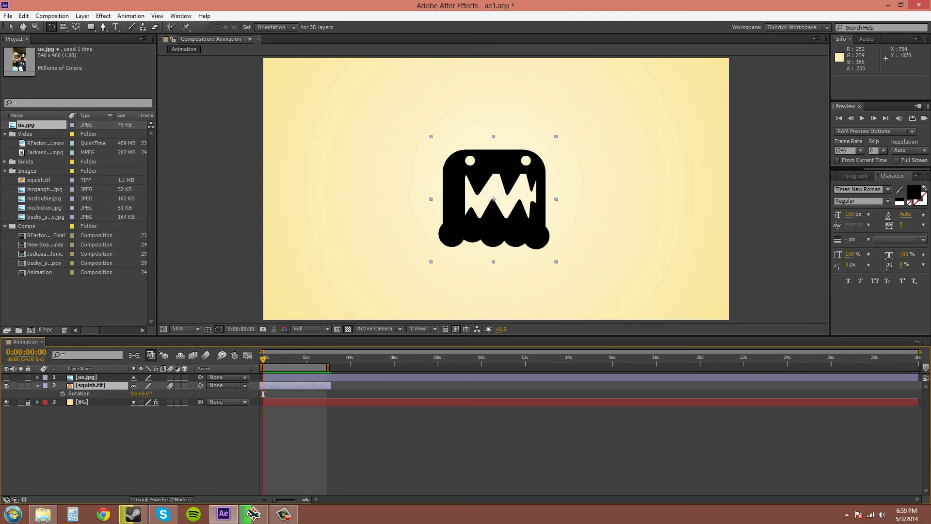
key(alt+shift+r)
key(KP_Add)
key(KP_Add)
key(KP_Add)
key(KP_Add)
key(KP_Add)
key(KP_Add)
key(KP_Add)
key(KP_Add)
key(KP_Add)
key(KP_Add)
key(KP_Add)
key(KP_Add)
key(KP_Add)
key(KP_Add)
key(KP_Add)
key(KP_Add)
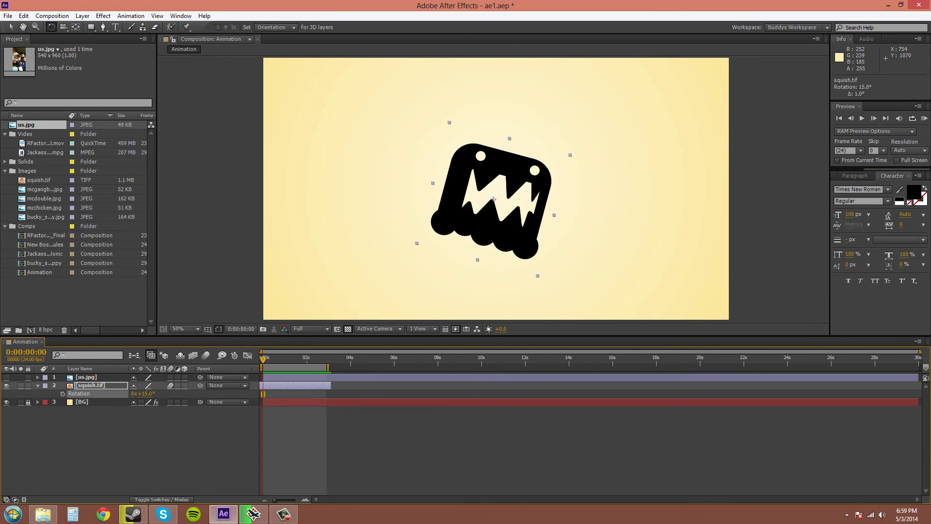
- Rotate squish.tif counterclockwise in 1° increments past zero and bring it to 0°
key(KP_Subtract)
key(KP_Subtract)
key(KP_Subtract)
key(KP_Subtract)
key(KP_Subtract)
key(KP_Subtract)
key(KP_Subtract)
key(KP_Subtract)
key(KP_Subtract)
key(KP_Subtract)
key(KP_Subtract)
key(KP_Subtract)
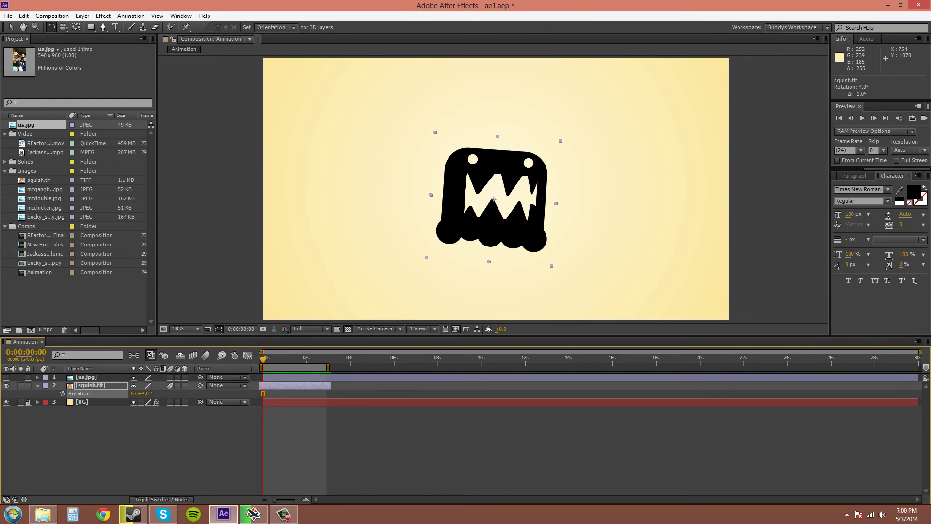
key(KP_Subtract)
key(KP_Subtract)
key(KP_Subtract)
key(KP_Subtract)
key(KP_Subtract)
key(KP_Subtract)
key(KP_Add)
key(KP_Add)
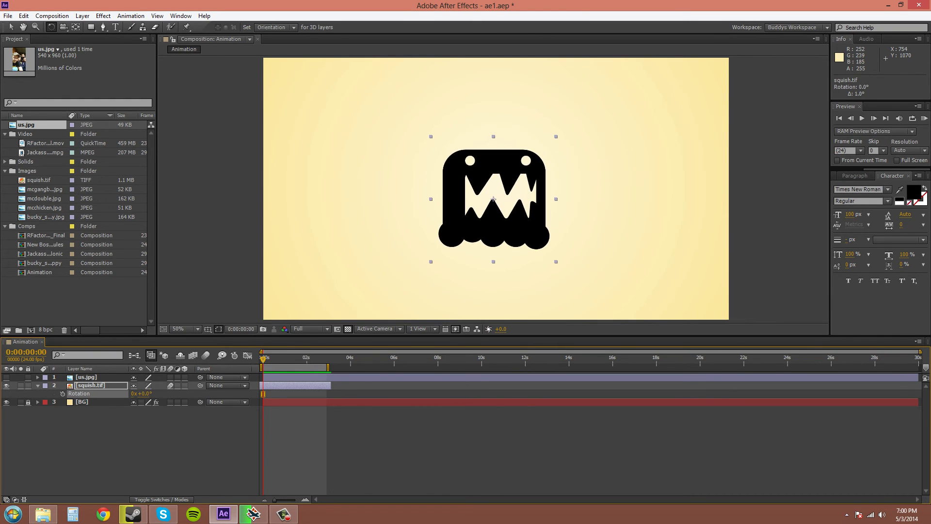
- Rotate squish.tif clockwise in 10° increments to 90°
key(shift+KP_Add)
key(shift+KP_Add)
key(shift+KP_Add)
key(shift+KP_Add)
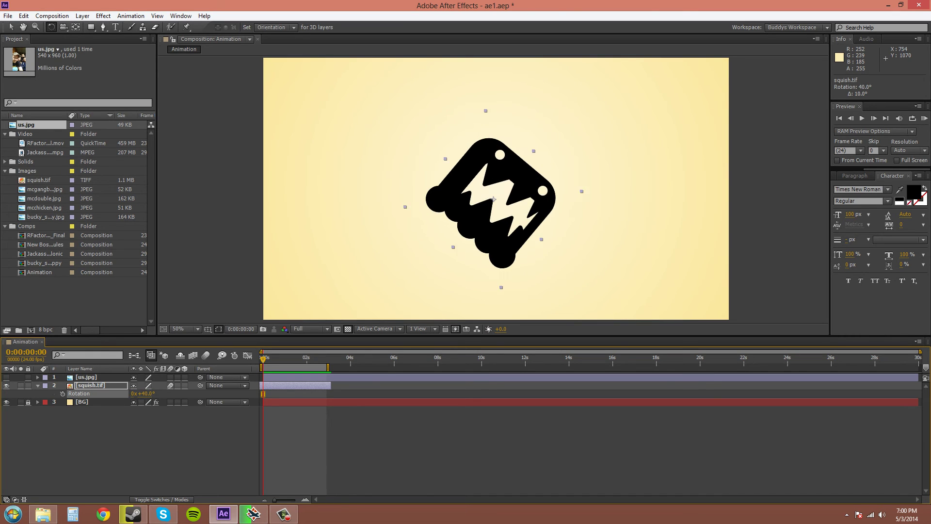
key(shift+KP_Add)
key(shift+KP_Add)
key(shift+KP_Add)
key(shift+KP_Add)
key(shift+KP_Add)
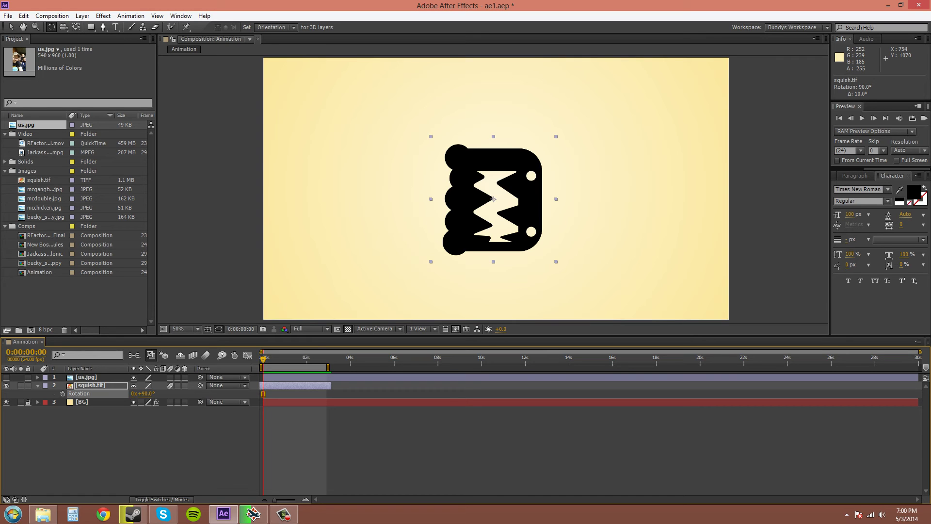
- Rotate squish.tif counterclockwise in 10° increments back to 0°
key(shift+KP_Subtract)
key(shift+KP_Subtract)
key(shift+KP_Subtract)
key(shift+KP_Subtract)
key(shift+KP_Subtract)
key(shift+KP_Subtract)
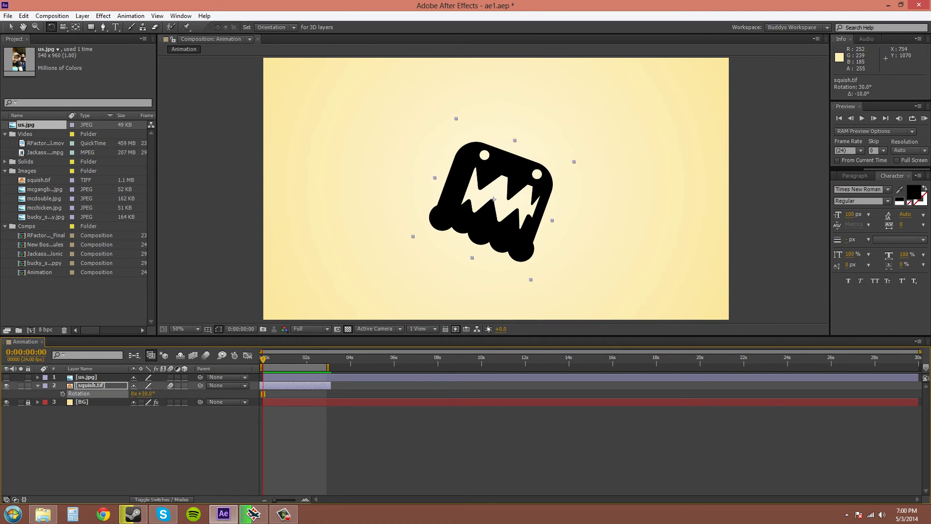
key(shift+KP_Subtract)
key(shift+KP_Subtract)
key(shift+KP_Subtract)
key(shift)
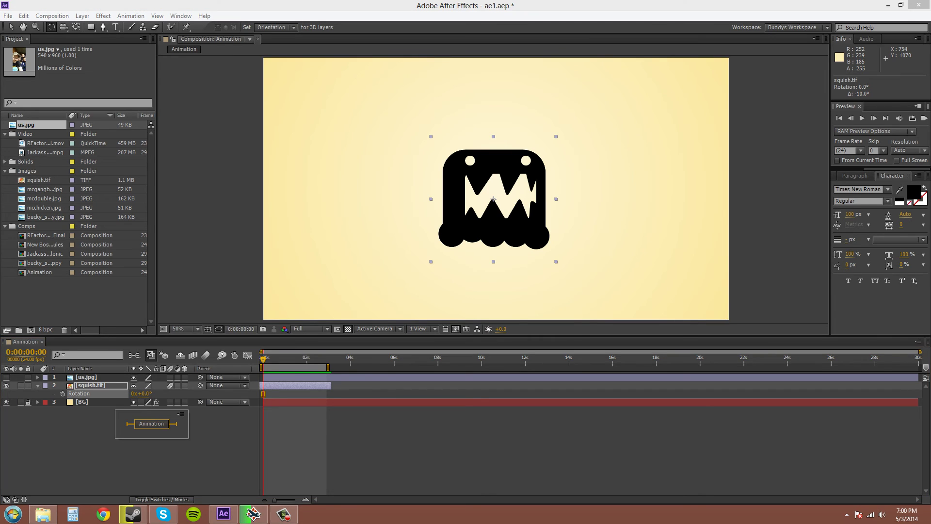
- Deselect and reselect the squish.tif layer, and nudge its rotation up and back down to 0° in 1° increments
click(263, 394)
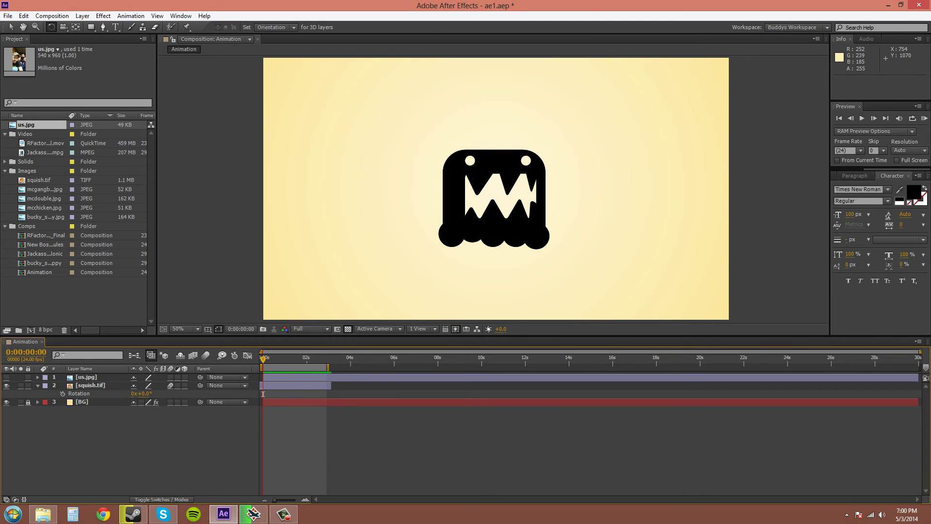
key(2)
key(KP_Add)
key(KP_Add)
key(KP_Add)
key(KP_Add)
key(KP_Add)
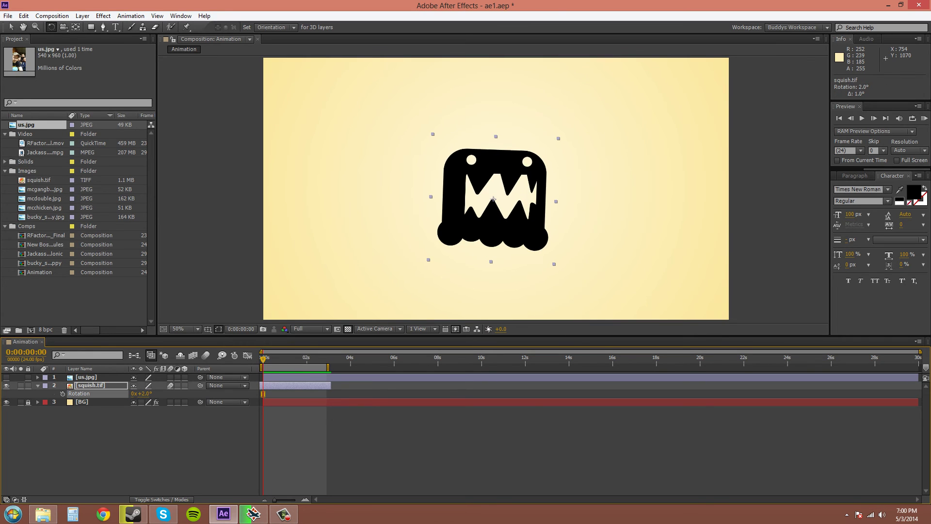
key(KP_Subtract)
key(KP_Subtract)
key(KP_Subtract)
key(KP_Subtract)
key(KP_Subtract)
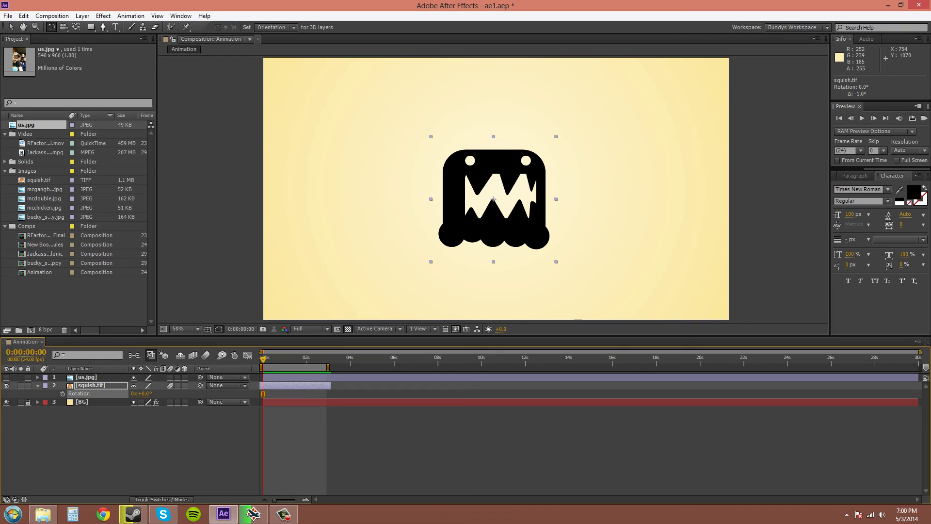
key(F10)
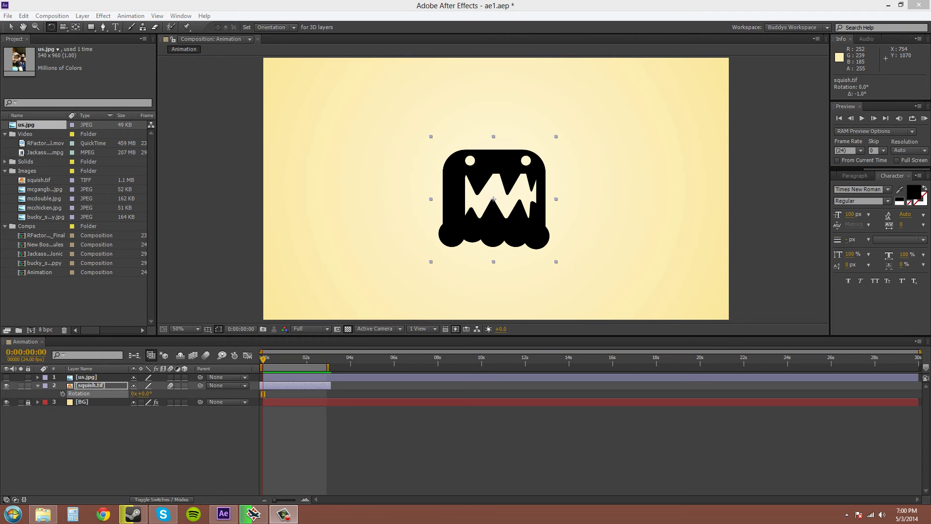
key(alt+Tab)
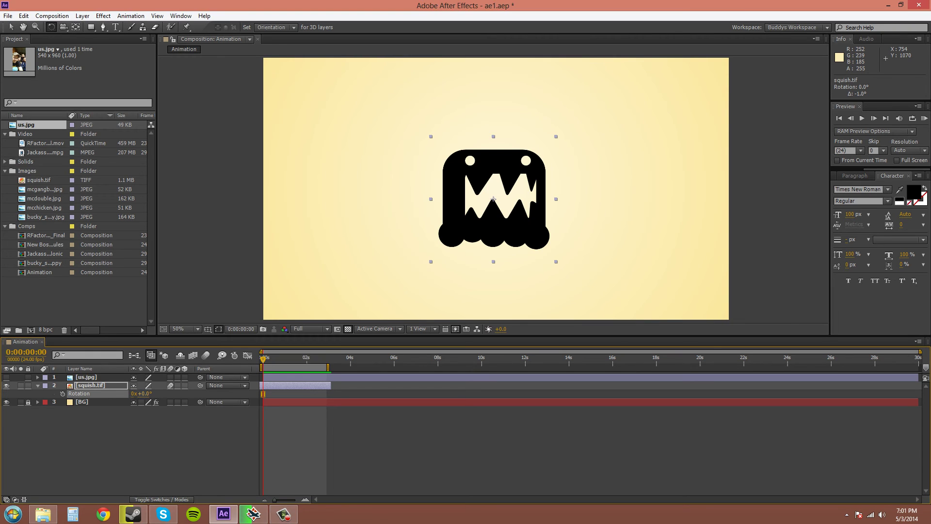
- Rotate squish.tif in 10° increments and on to about 3x+226.0°, and reset its rotation to 0°
key(shift+KP_Add)
key(shift+KP_Add)
key(shift+KP_Add)
key(shift+KP_Add)
key(shift+KP_Add)
key(shift+KP_Add)
key(shift+KP_Add)
key(shift+KP_Add)
drag(146, 394, 740, 393)
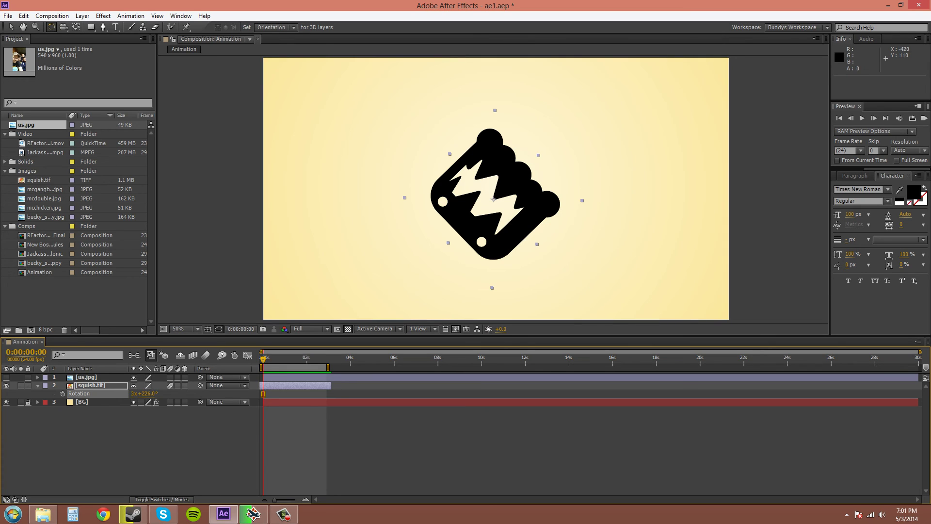
double_click(51, 28)
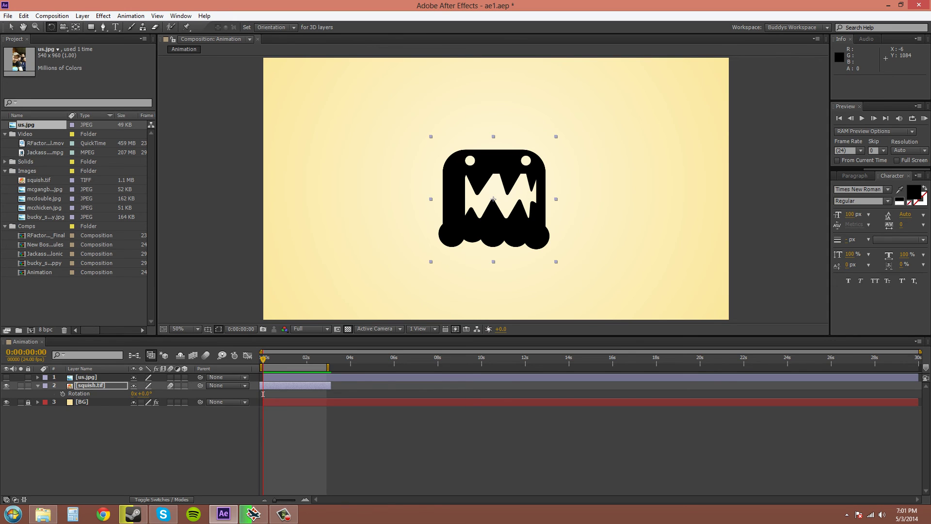
- Try scrubbing the Rotation value of squish.tif to about 1x+113.0° and undo the change
drag(145, 394, 373, 393)
drag(255, 393, 256, 393)
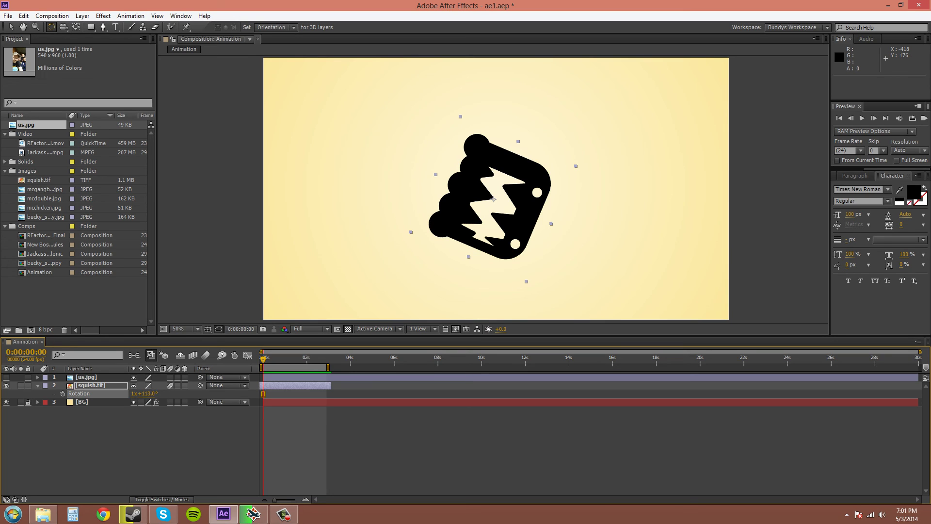
key(ctrl+z)
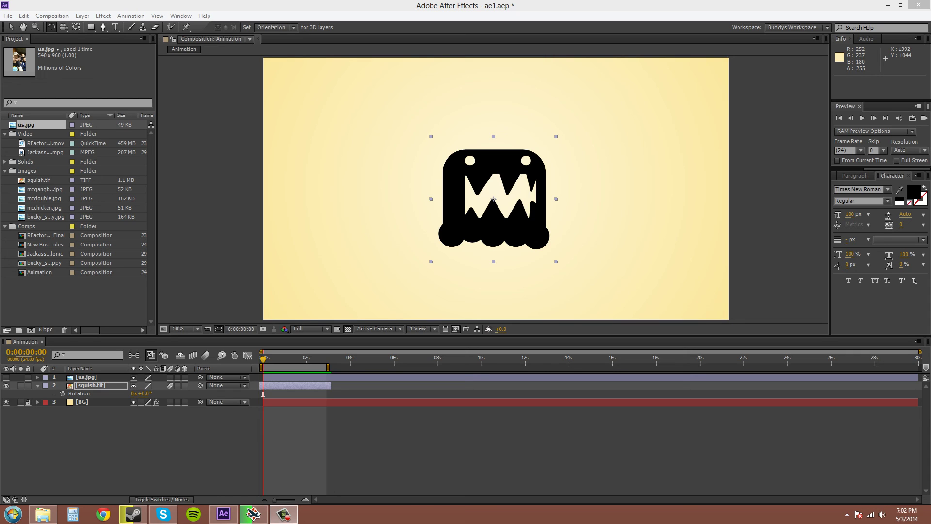
- Reveal all Transform properties of the squish.tif layer in the timeline and return to the Selection tool
click(38, 385)
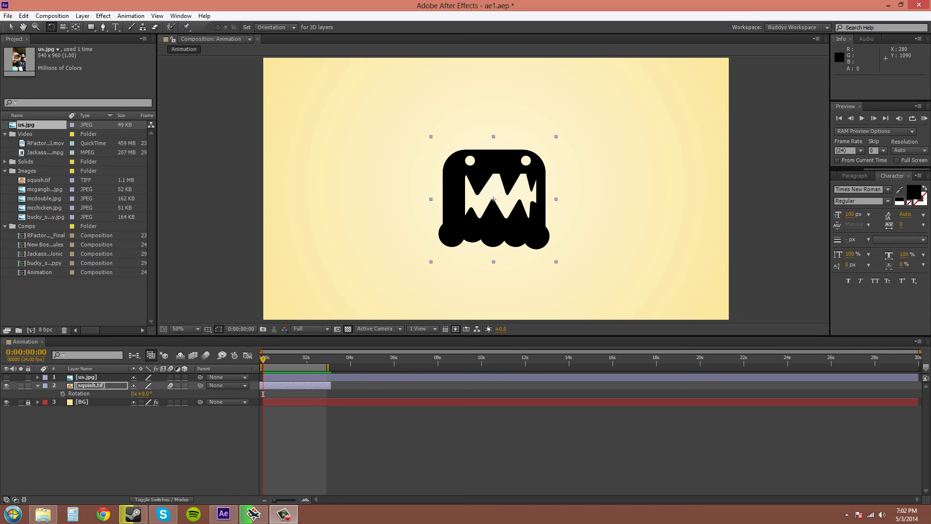
click(38, 386)
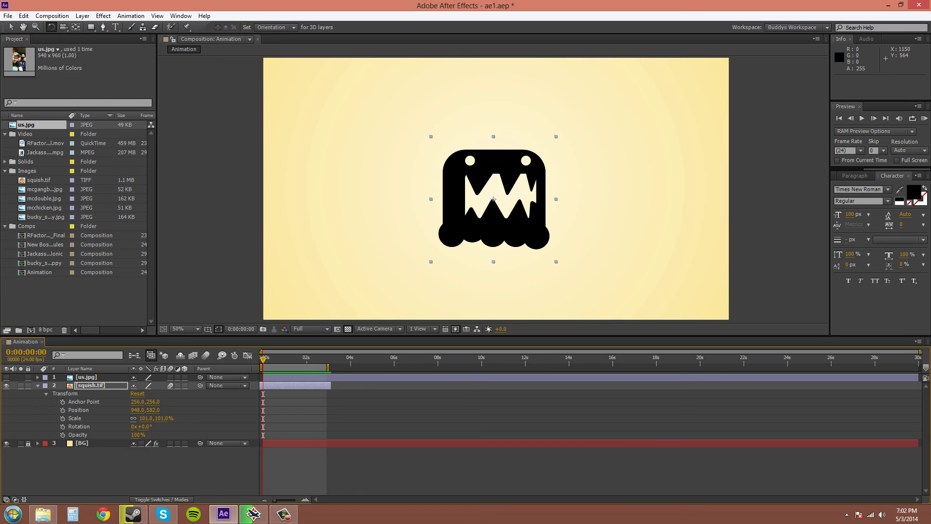
key(v)
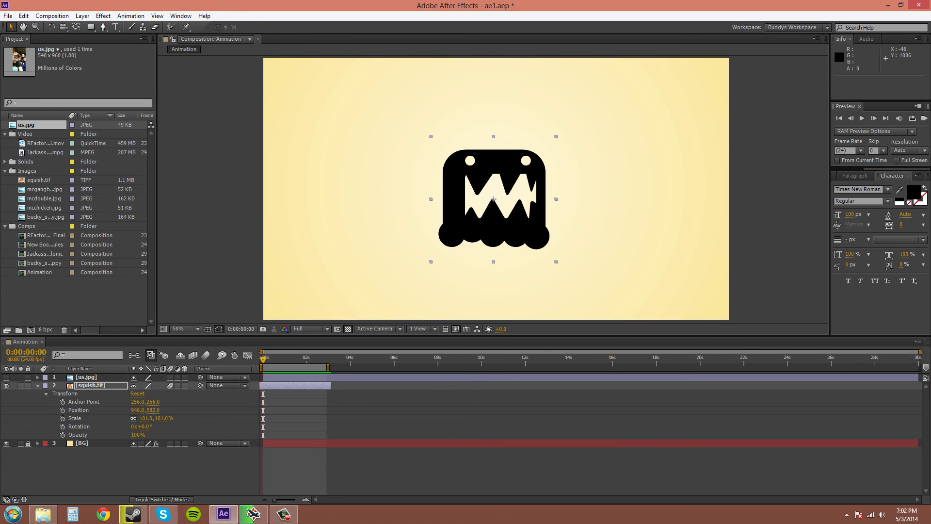